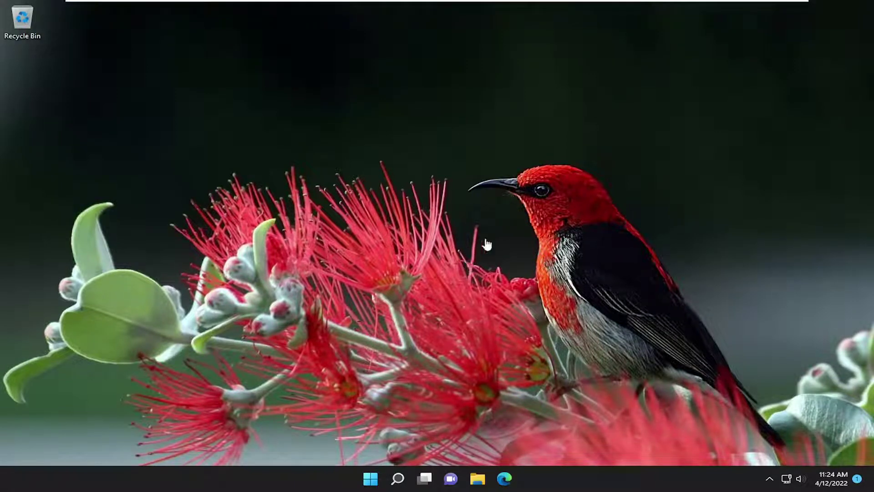
# Step: Open File Explorer from the taskbar
pyautogui.click(479, 478)
pyautogui.rightClick(478, 478)
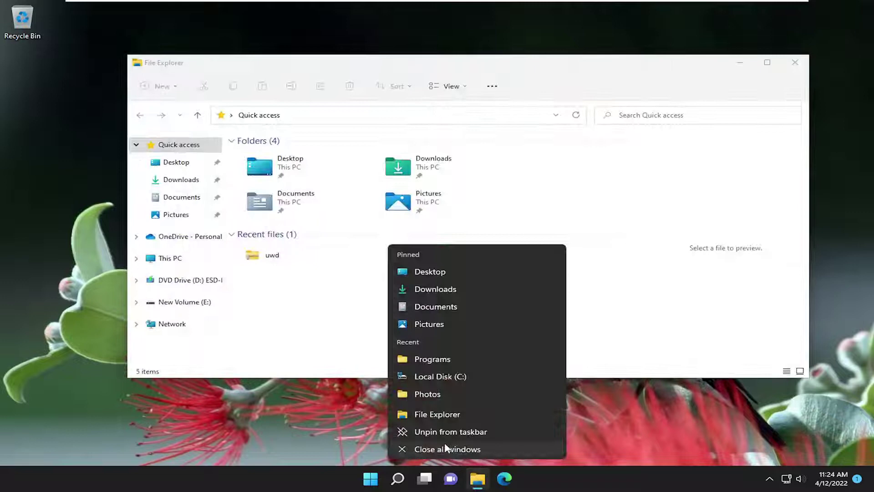
pyautogui.click(375, 478)
# Step: Launch Microsoft Store via a 'store' search, then bring File Explorer back in front
pyautogui.click(375, 477)
pyautogui.write('store')
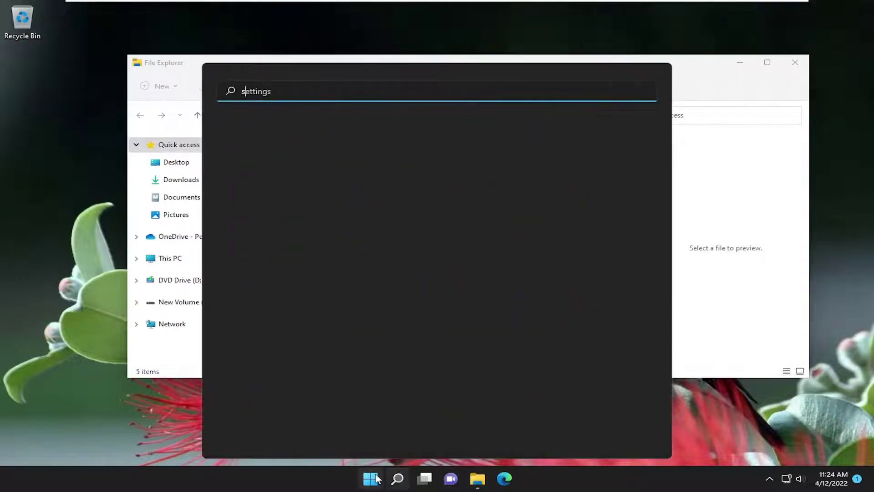
pyautogui.press('Return')
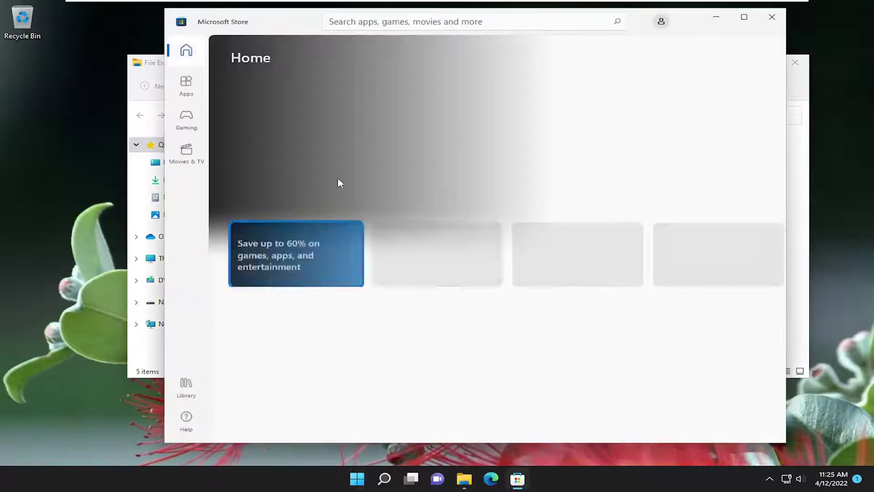
pyautogui.moveTo(382, 21); pyautogui.dragTo(472, 81)
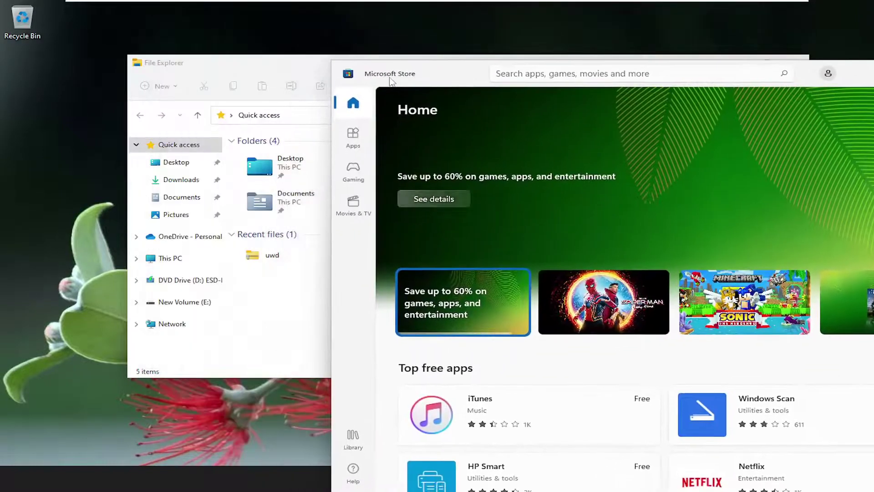
pyautogui.click(436, 75)
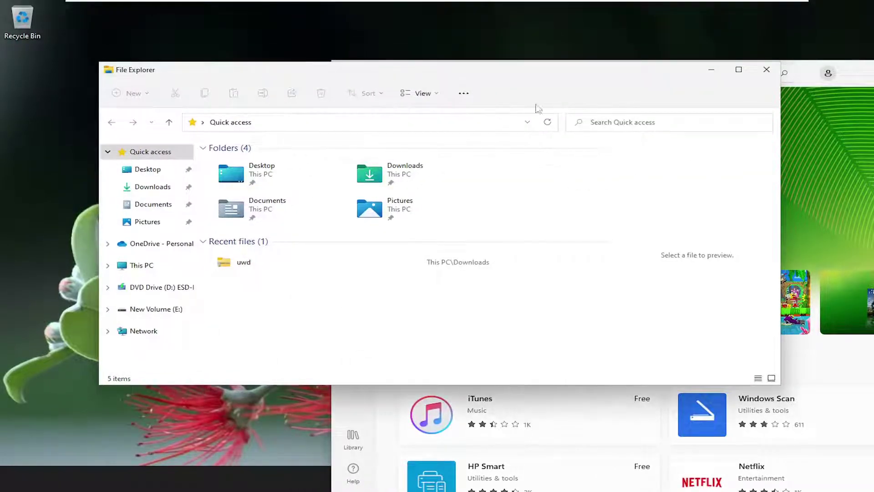
# Step: Drag File Explorer to the left screen edge so it snaps to the left half
pyautogui.moveTo(465, 73)
pyautogui.mouseDown()
pyautogui.moveTo(125, 150)
pyautogui.moveTo(3, 367)
pyautogui.moveTo(2, 350)
pyautogui.mouseUp()
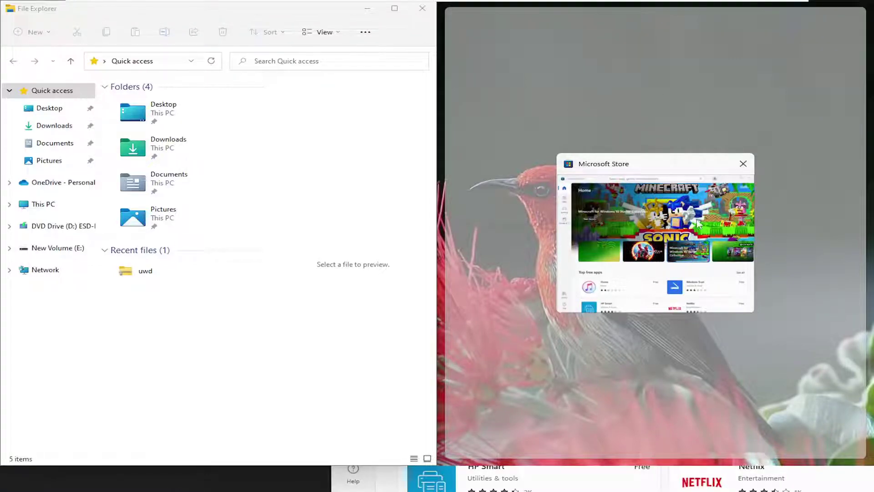
# Step: Snap Microsoft Store into the right half beside File Explorer
pyautogui.click(652, 169)
pyautogui.moveTo(786, 21)
pyautogui.mouseDown()
pyautogui.moveTo(753, 80)
pyautogui.moveTo(698, 98)
pyautogui.moveTo(870, 206)
pyautogui.mouseUp()
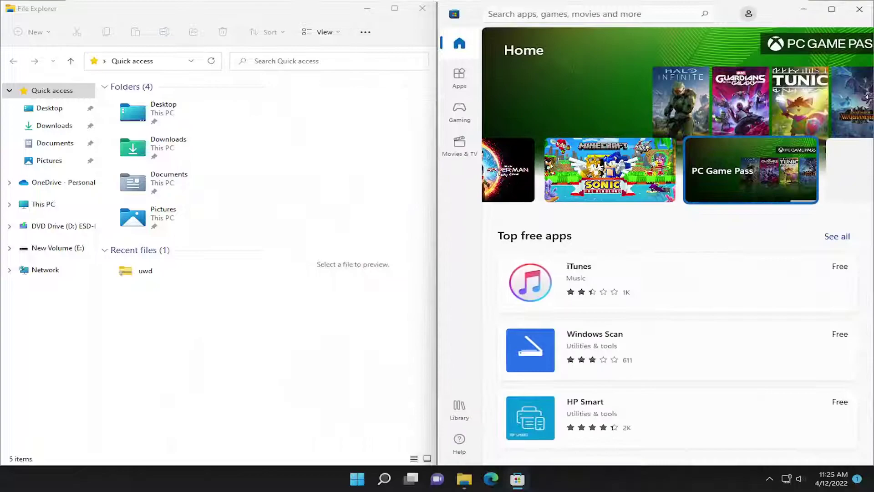
pyautogui.moveTo(779, 14); pyautogui.dragTo(796, 39)
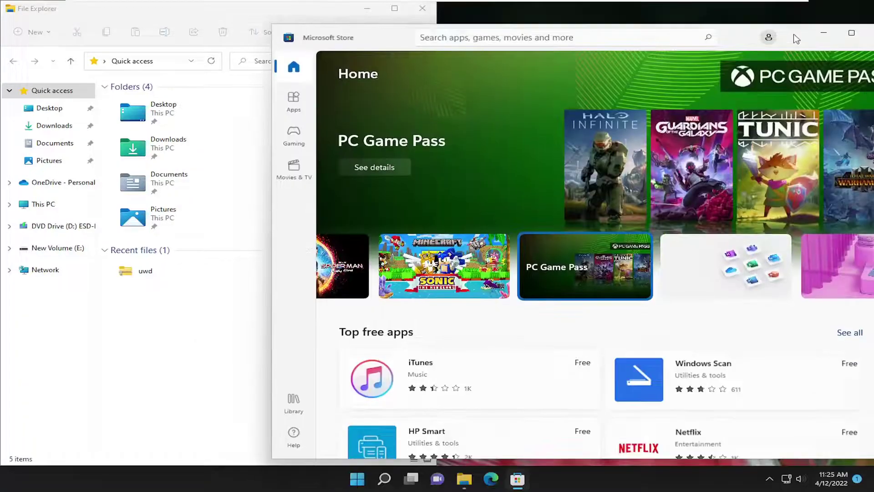
pyautogui.doubleClick(795, 39)
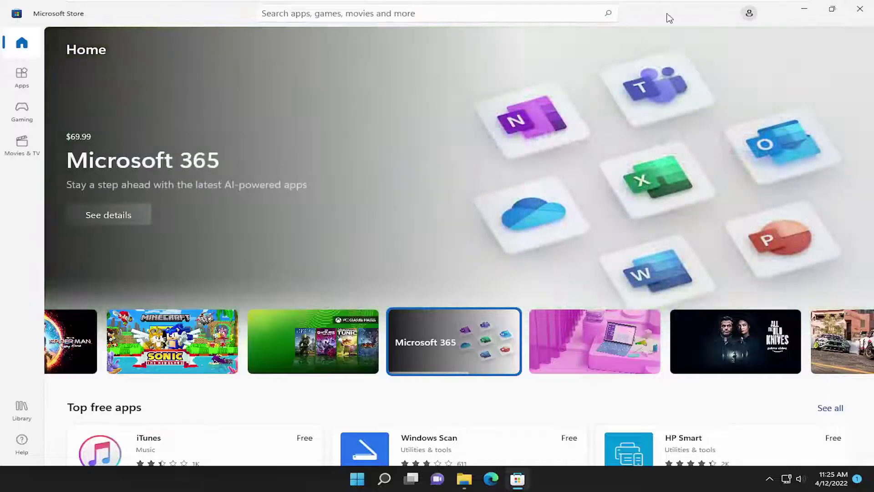
pyautogui.moveTo(669, 17); pyautogui.dragTo(871, 102)
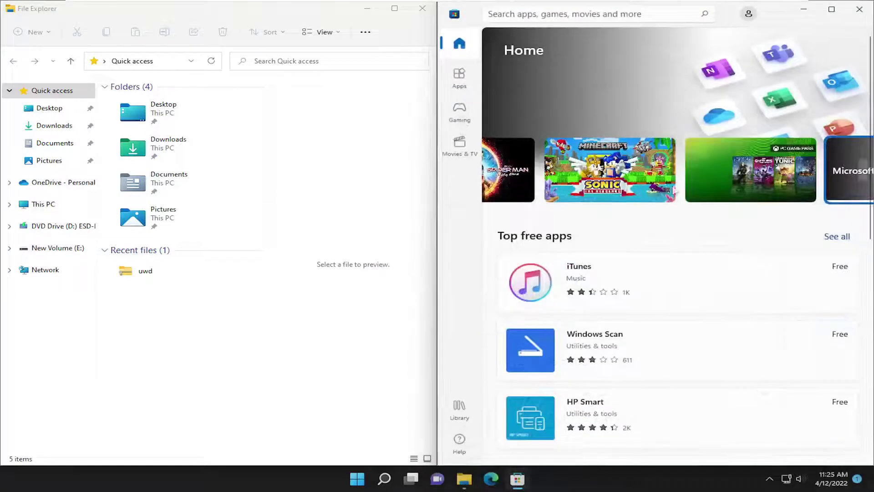
# Step: Close the Microsoft Store and File Explorer windows
pyautogui.click(859, 9)
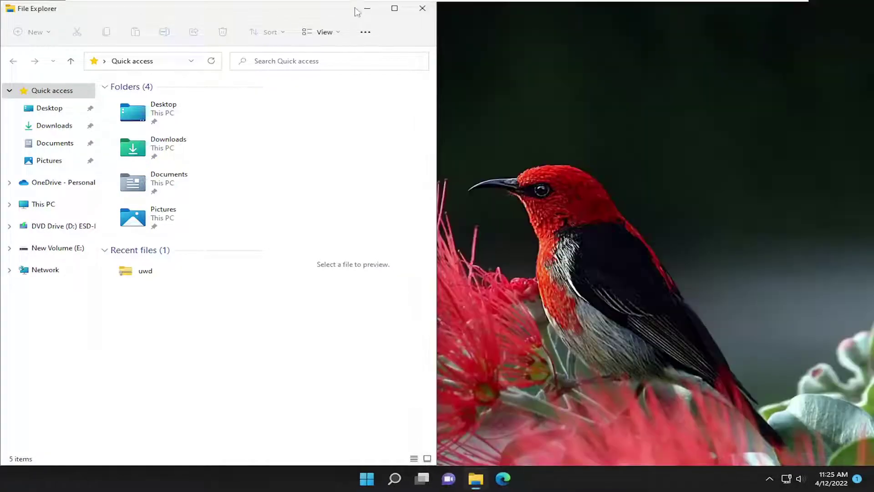
pyautogui.click(424, 9)
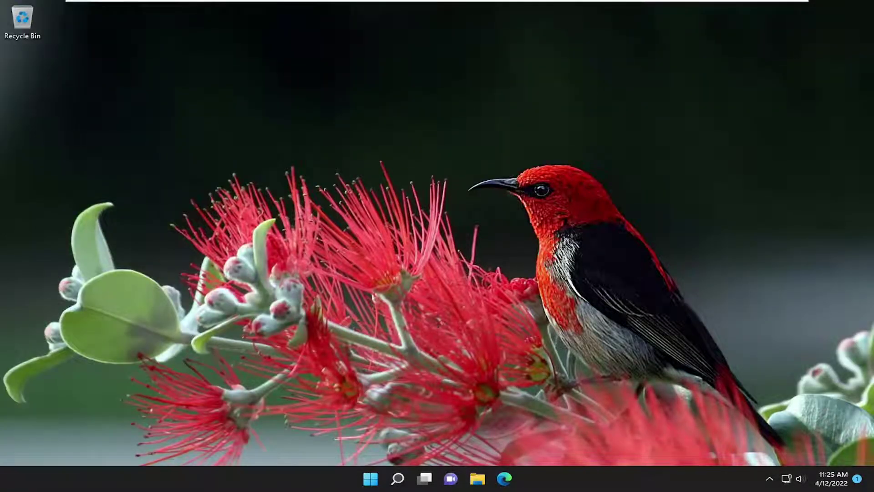